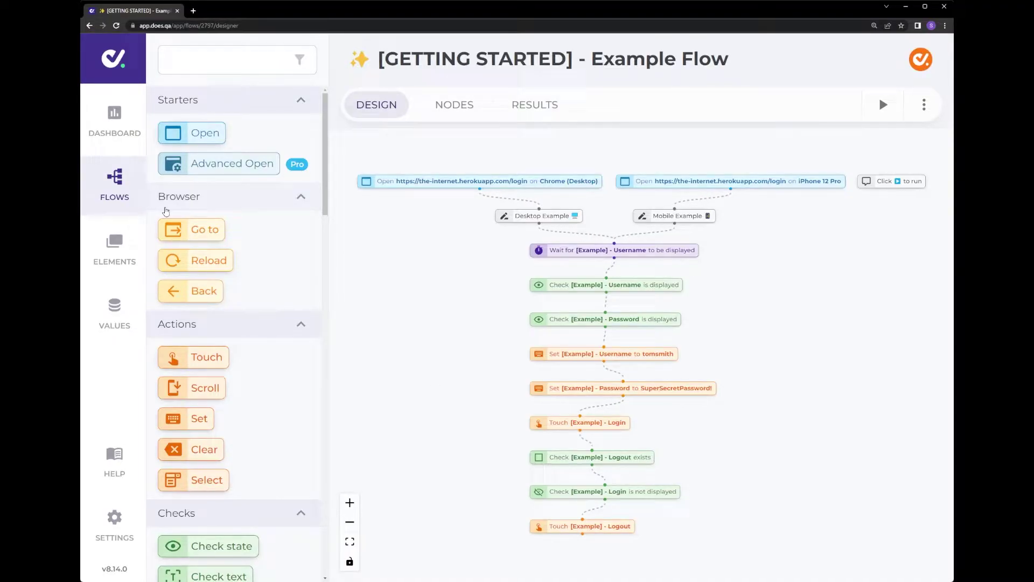
Look over the Example Flow and run it.
scroll(191, 241, "down", 5)
scroll(191, 241, "down", 10)
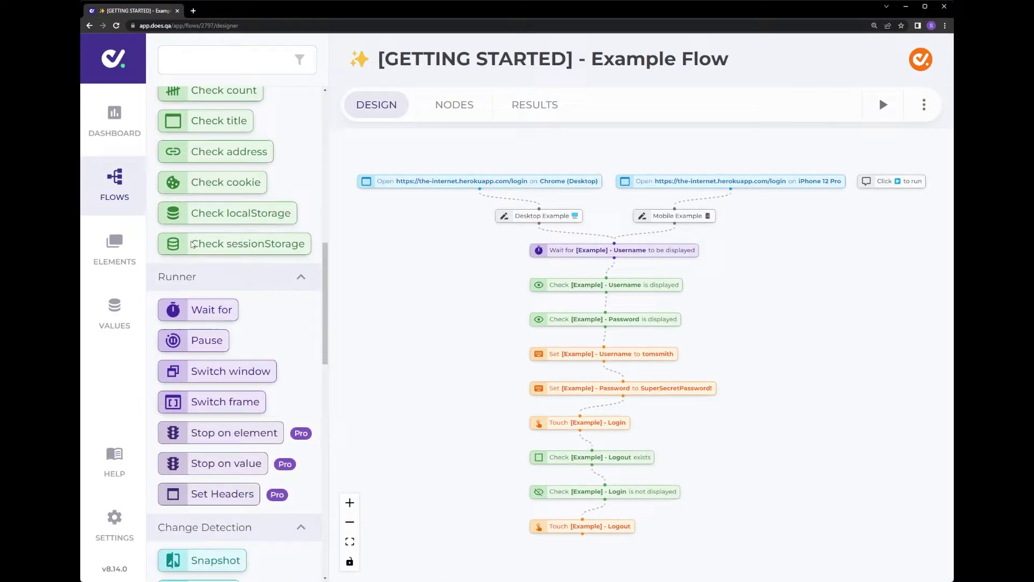
scroll(259, 381, "down", 8)
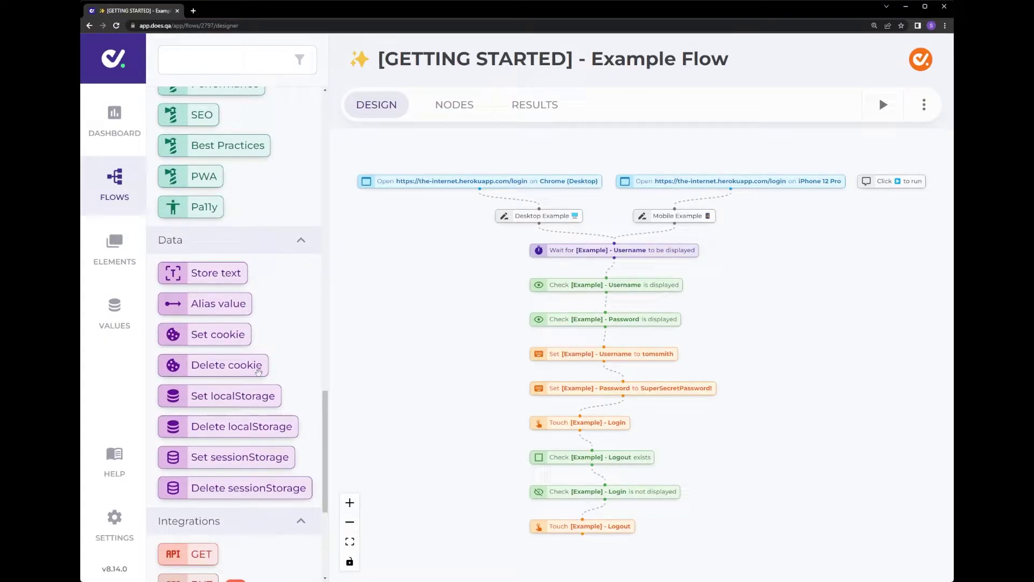
scroll(258, 377, "up", 17)
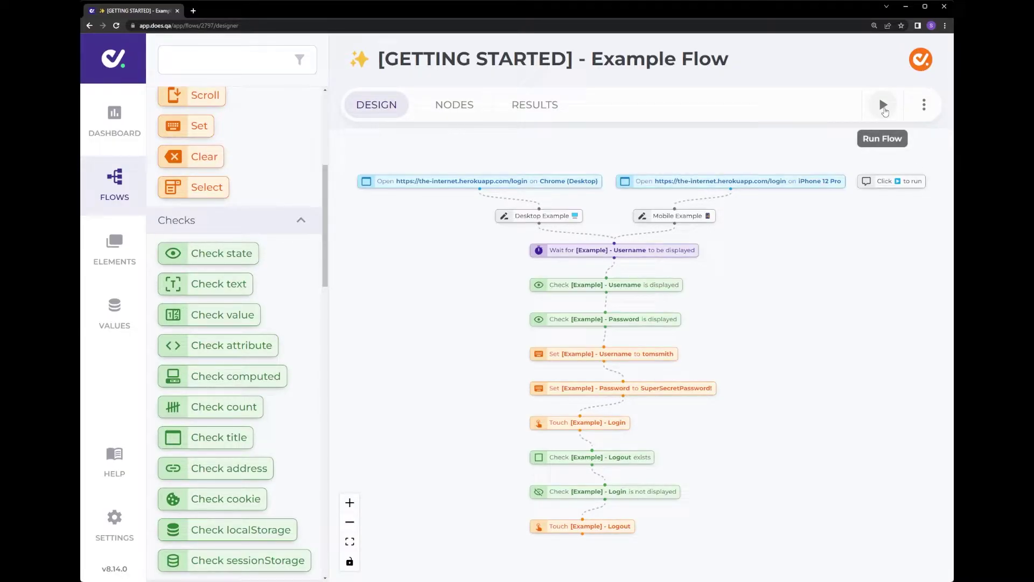
left_click(884, 108)
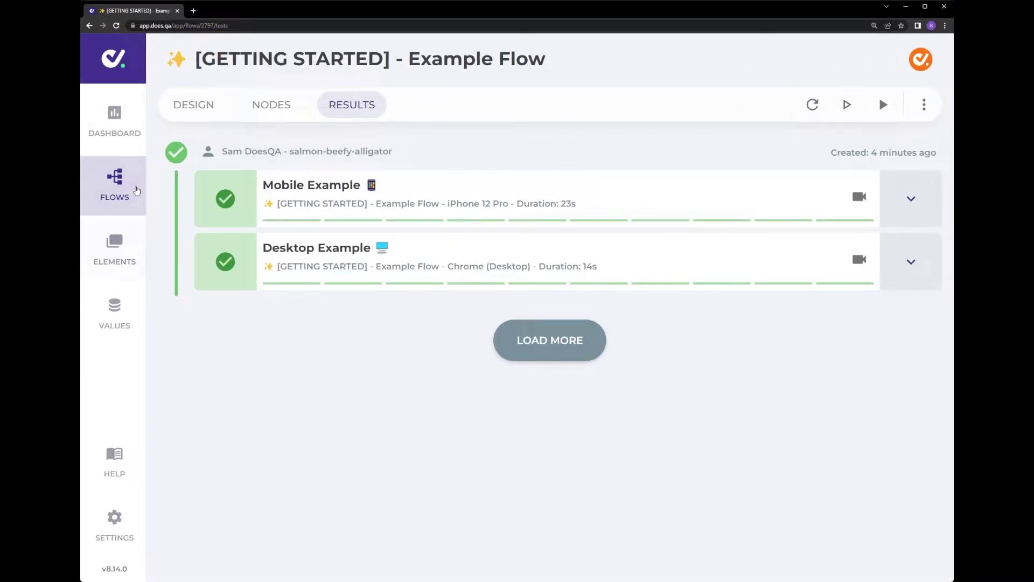
Reopen the [GETTING STARTED] - Example Flow from the Flows list and view its results.
left_click(135, 190)
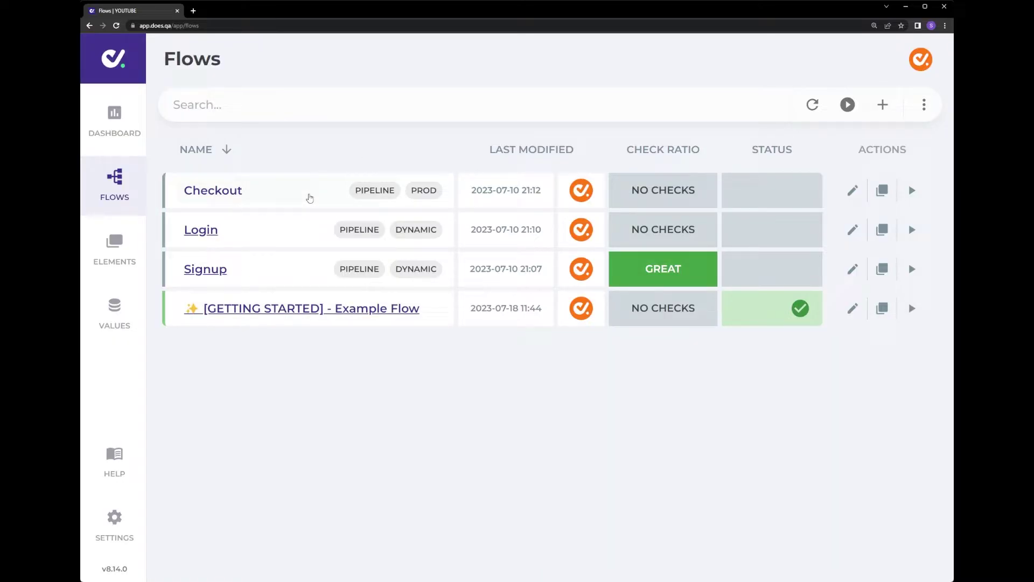
left_click(377, 309)
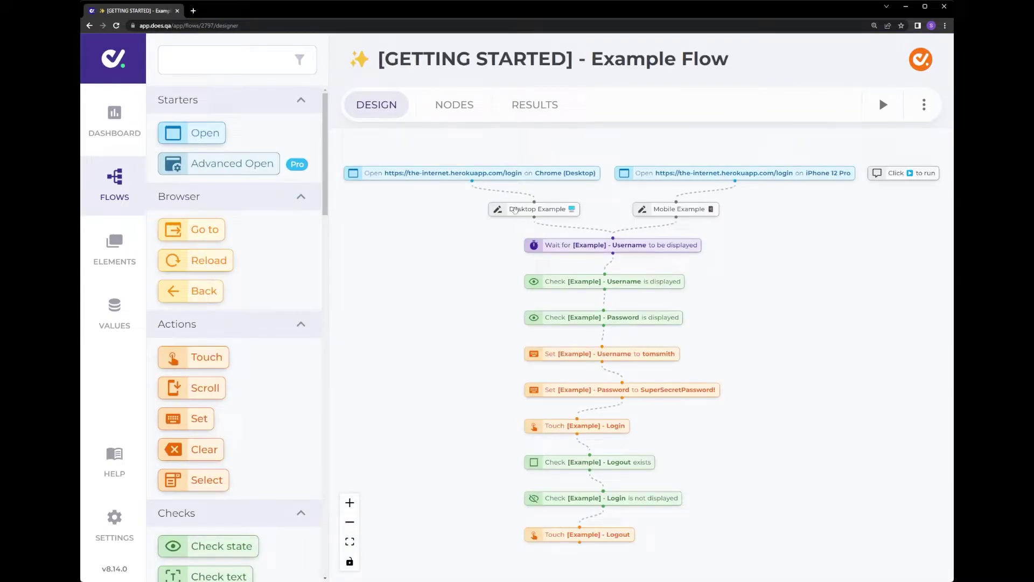
left_click(536, 104)
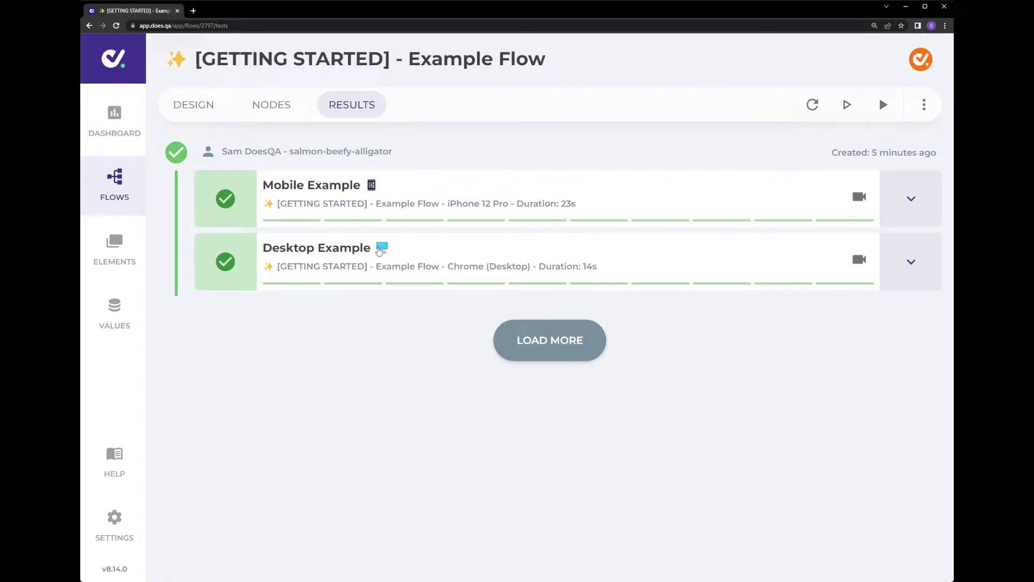
Review the Desktop Example run's step details, then collapse them.
left_click(897, 261)
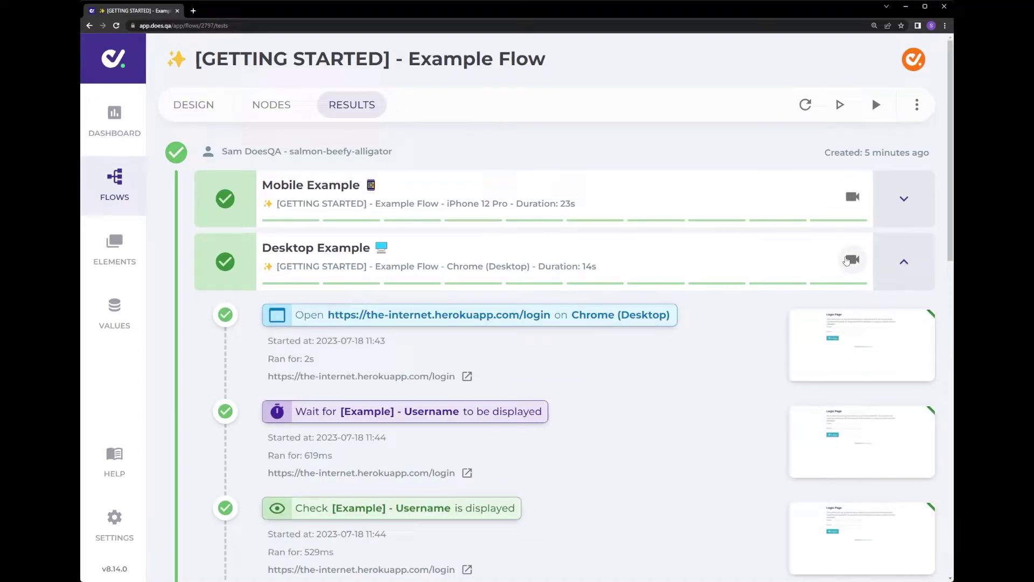
scroll(856, 261, "down", 2)
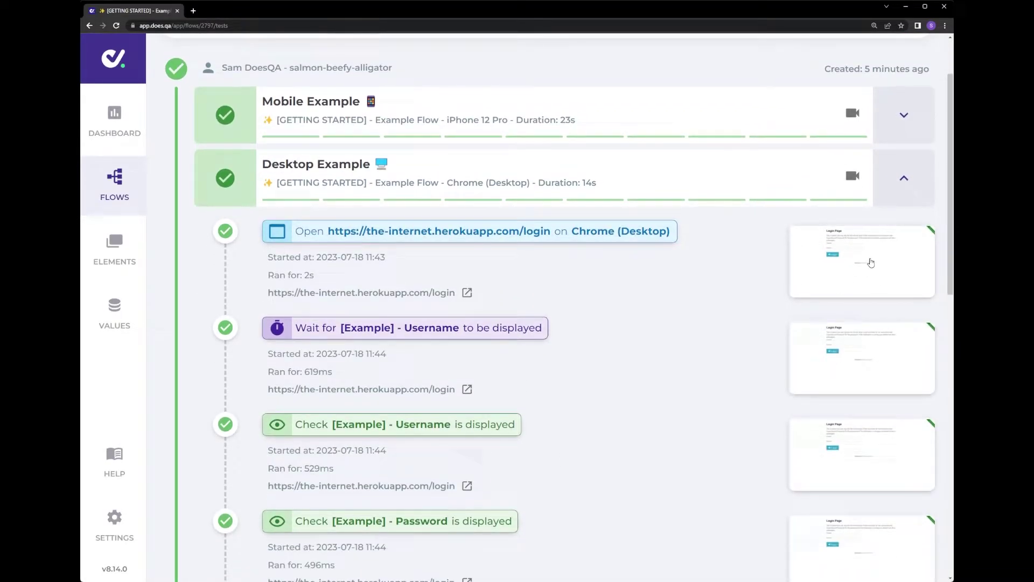
left_click(884, 185)
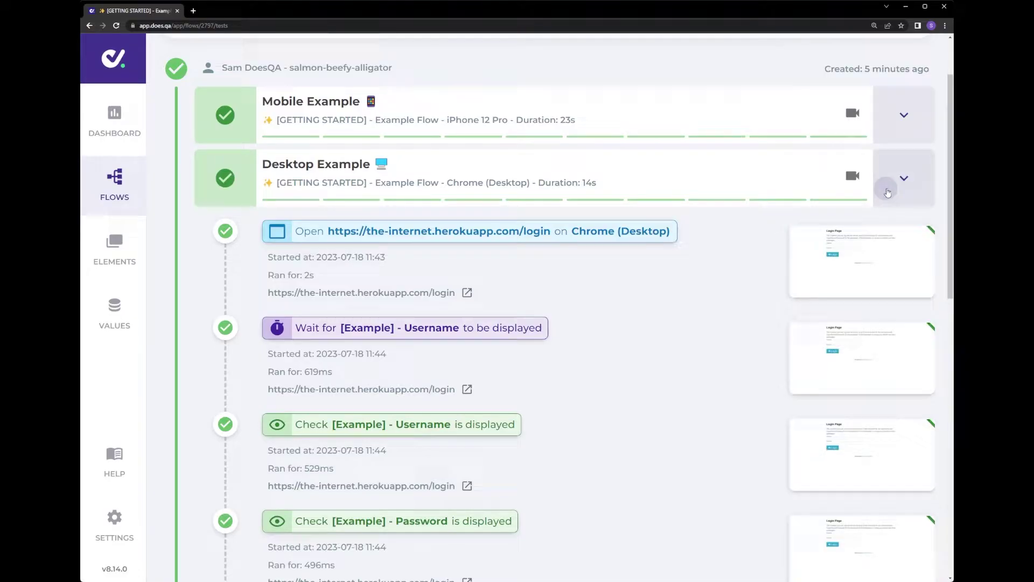
Watch the Desktop Example run's test video, then close it.
left_click(861, 259)
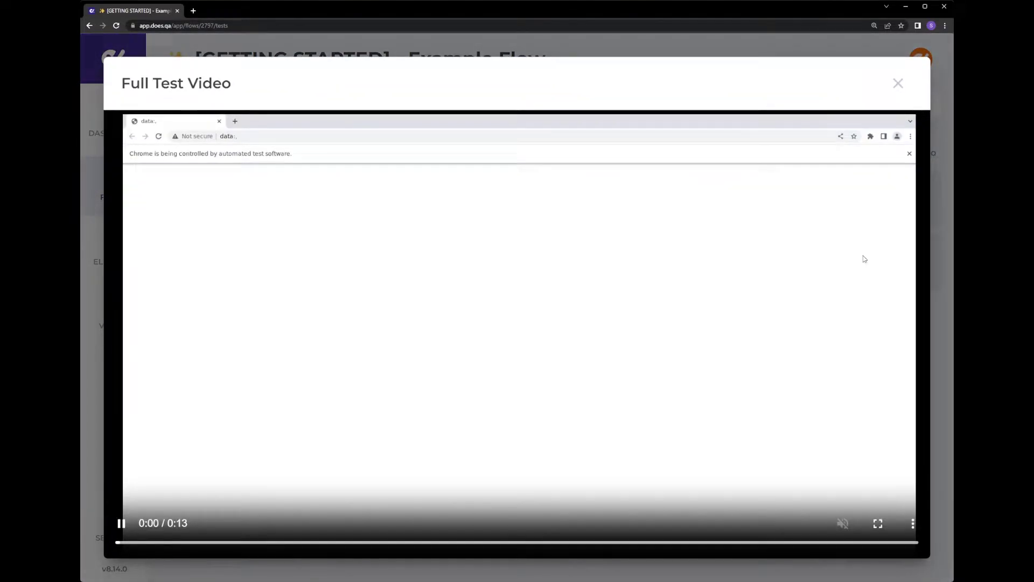
left_click(912, 523)
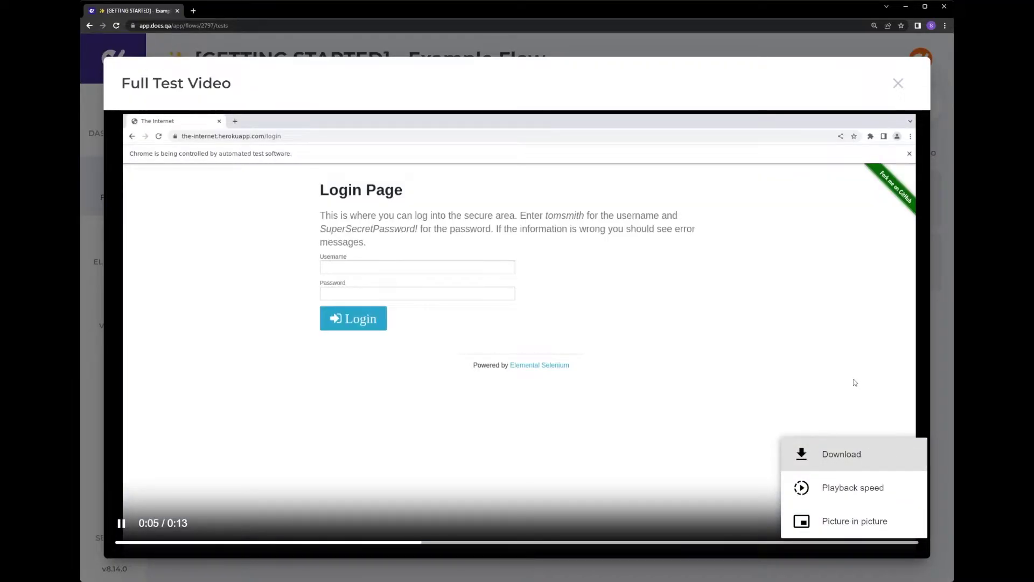
left_click(842, 337)
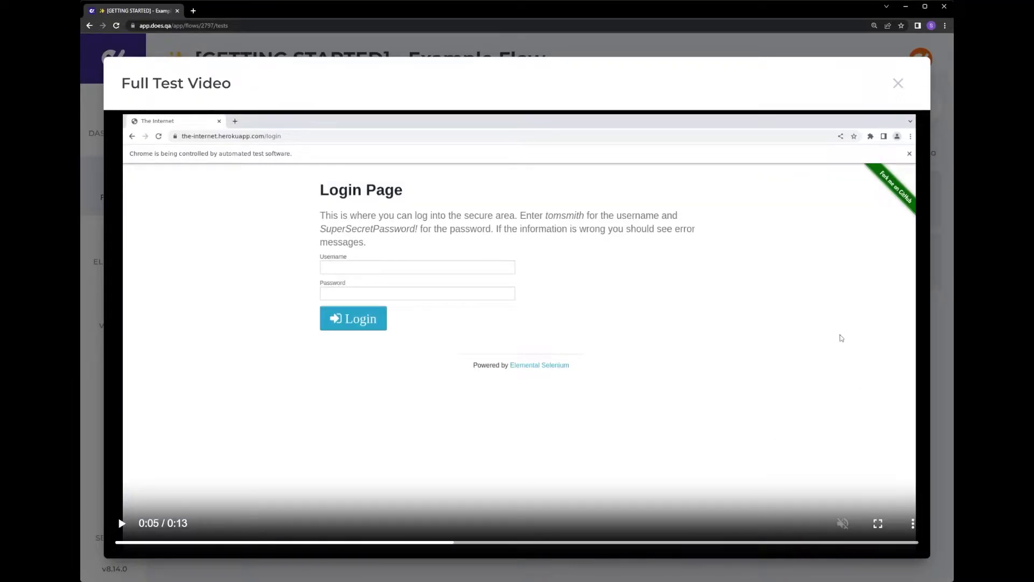
left_click(898, 83)
Look at the Check Username node's element options without changes, then open the Elements page.
left_click(208, 110)
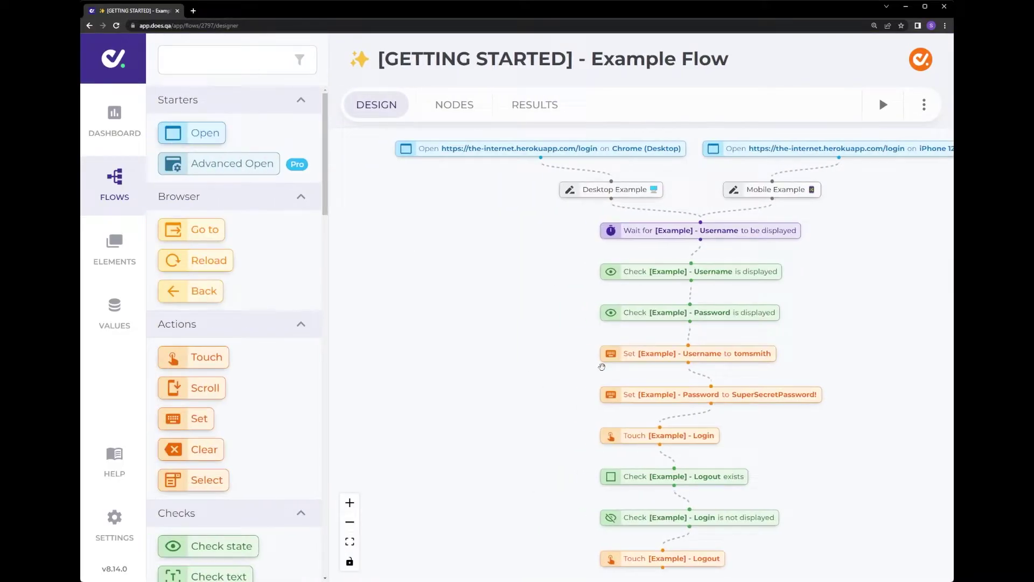
double_click(630, 277)
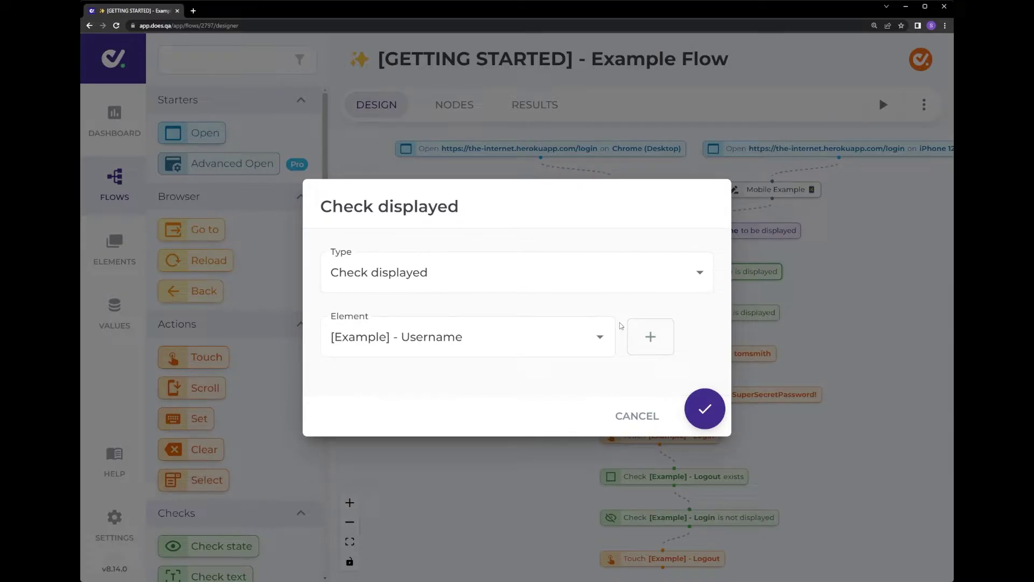
left_click(649, 337)
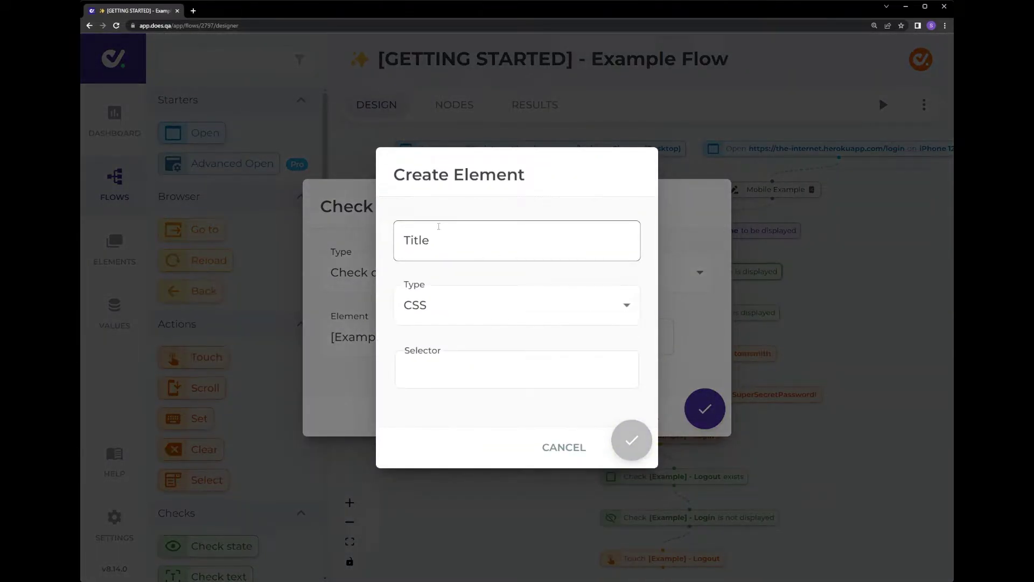
left_click(555, 448)
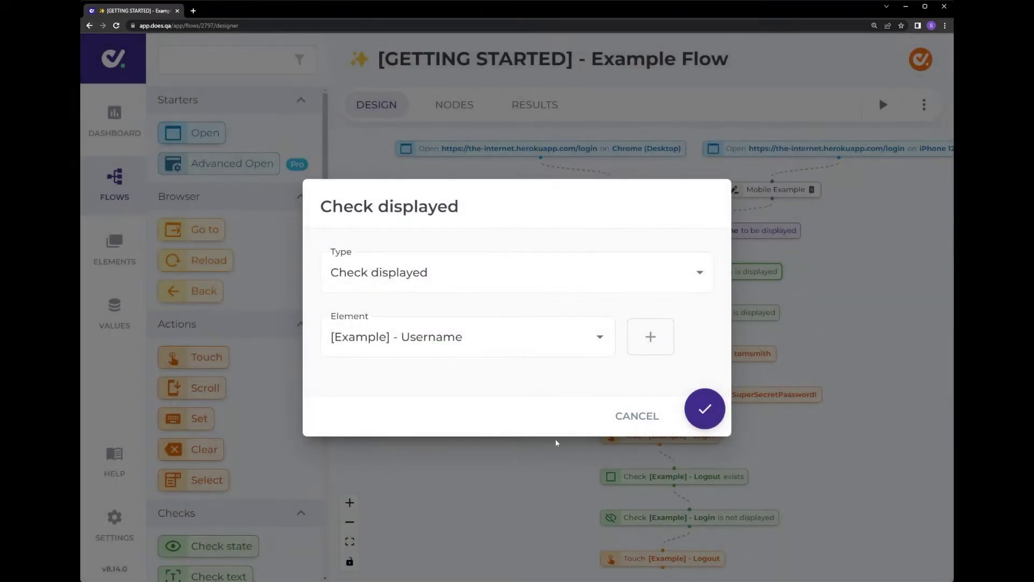
left_click(119, 262)
left_click(113, 261)
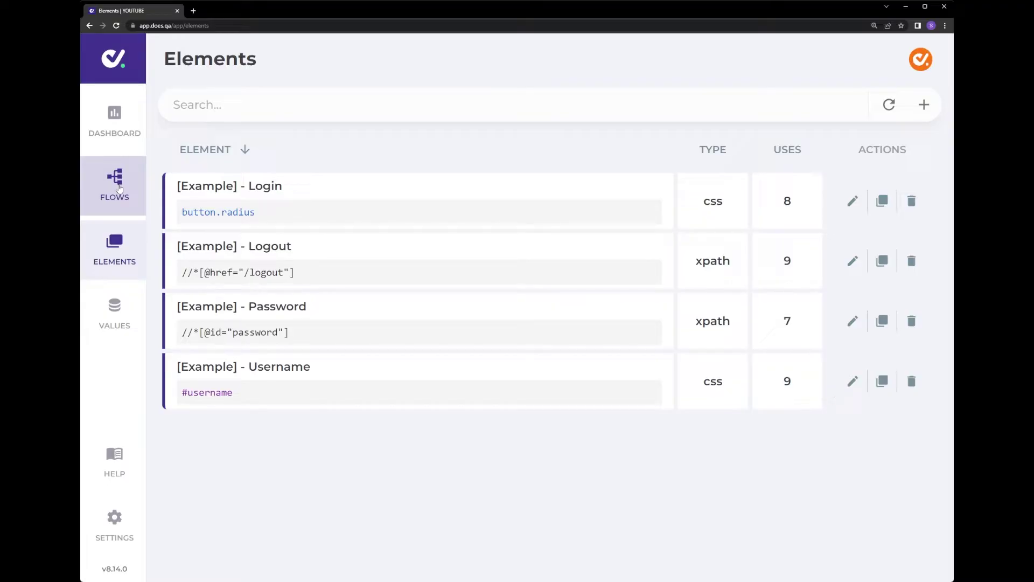
Preview the new-element selector types (CSS, XPath, Visible Text, Test ID), cancel, and open Values.
left_click(924, 104)
left_click(488, 309)
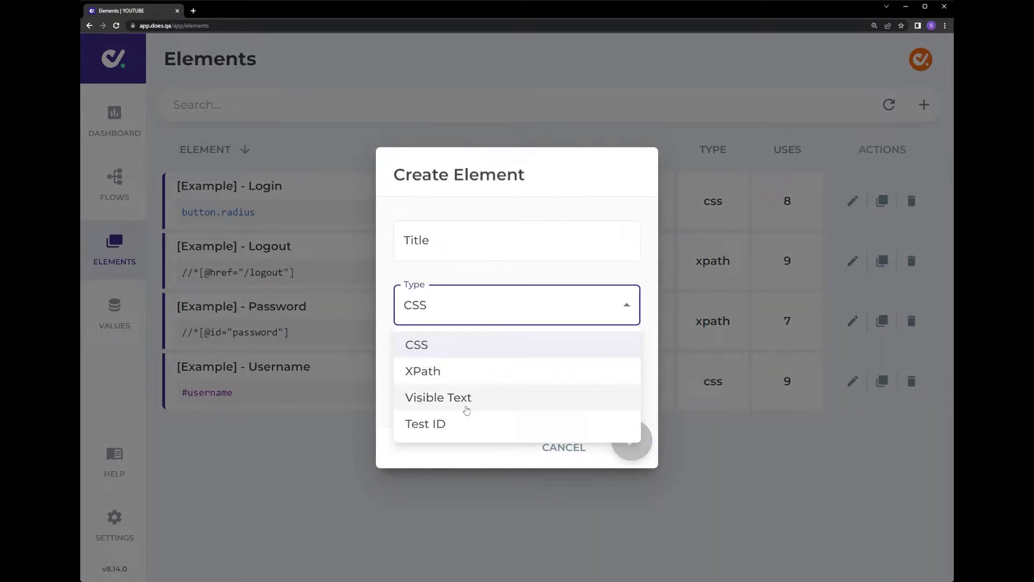
left_click(492, 463)
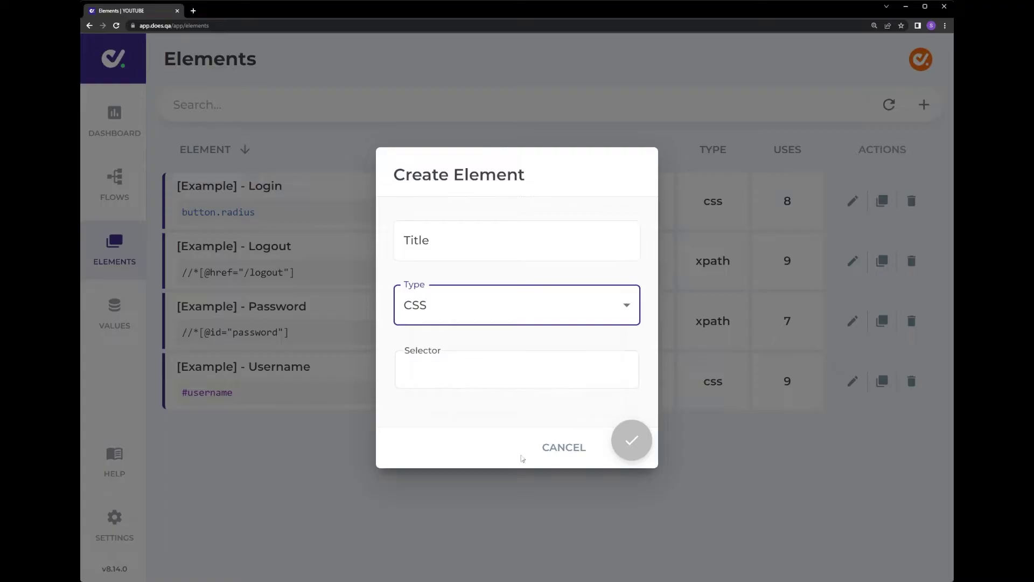
left_click(564, 447)
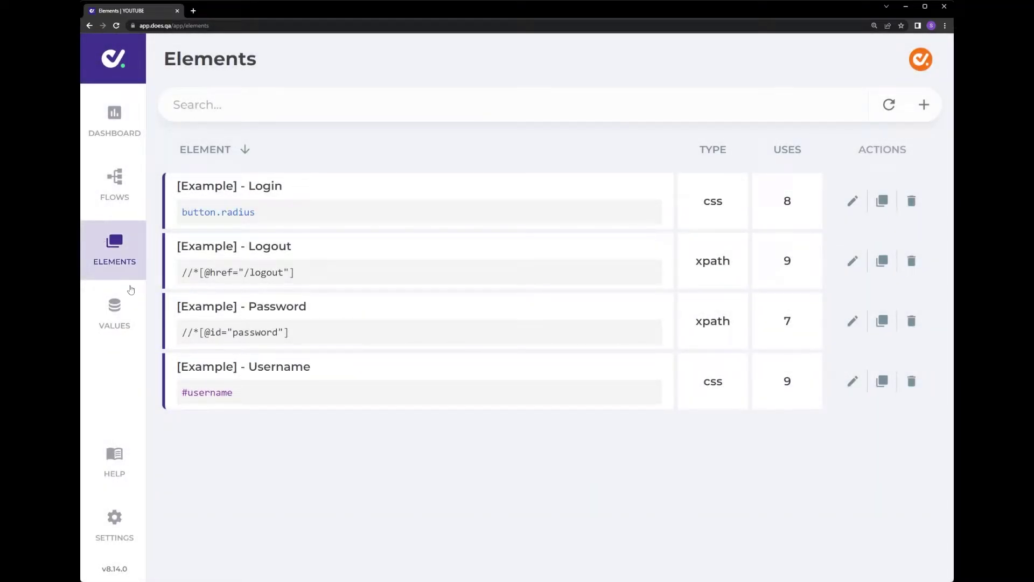
left_click(135, 309)
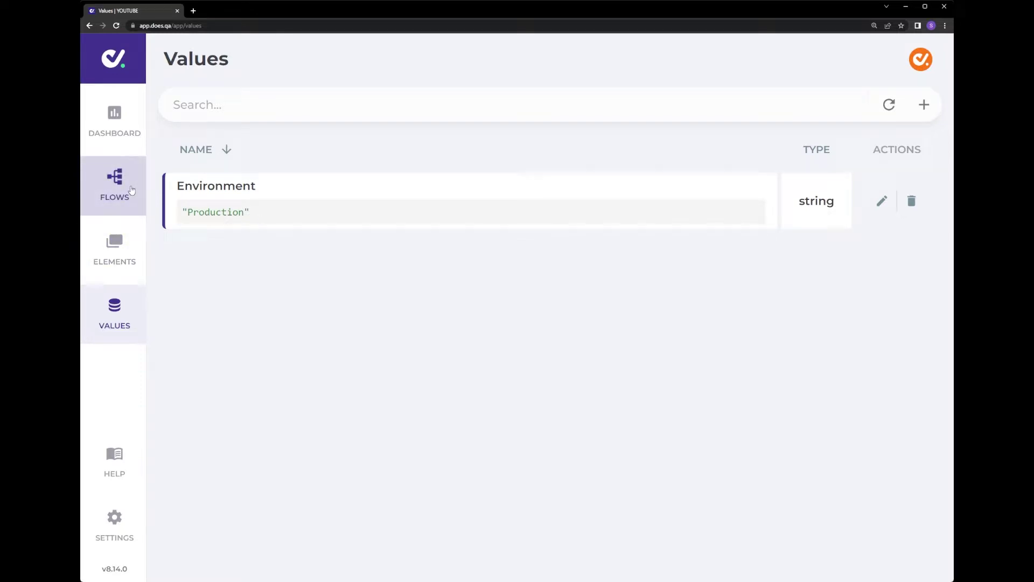
Reopen the [GETTING STARTED] - Example Flow designer from the Flows list.
left_click(114, 183)
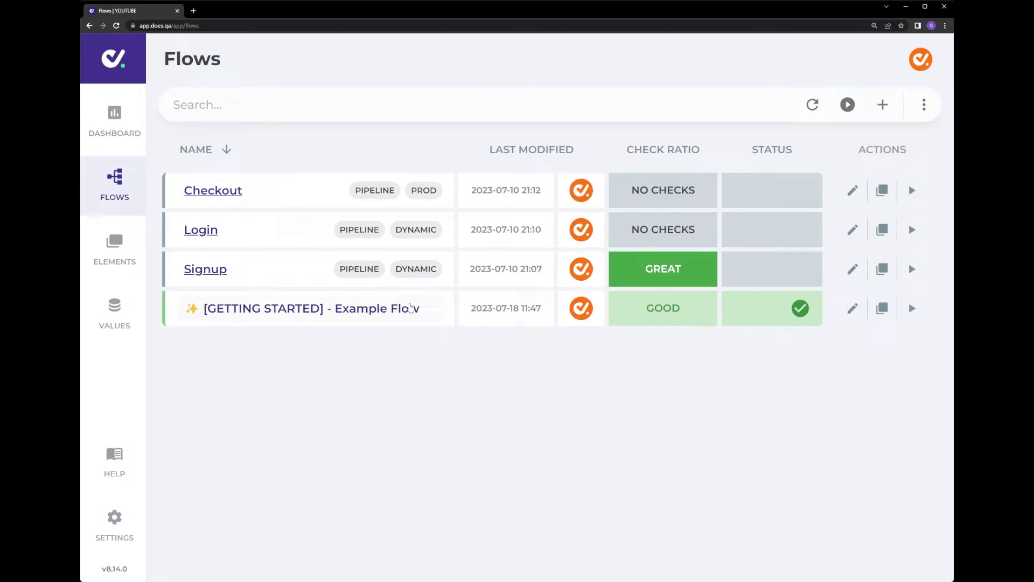
left_click(403, 308)
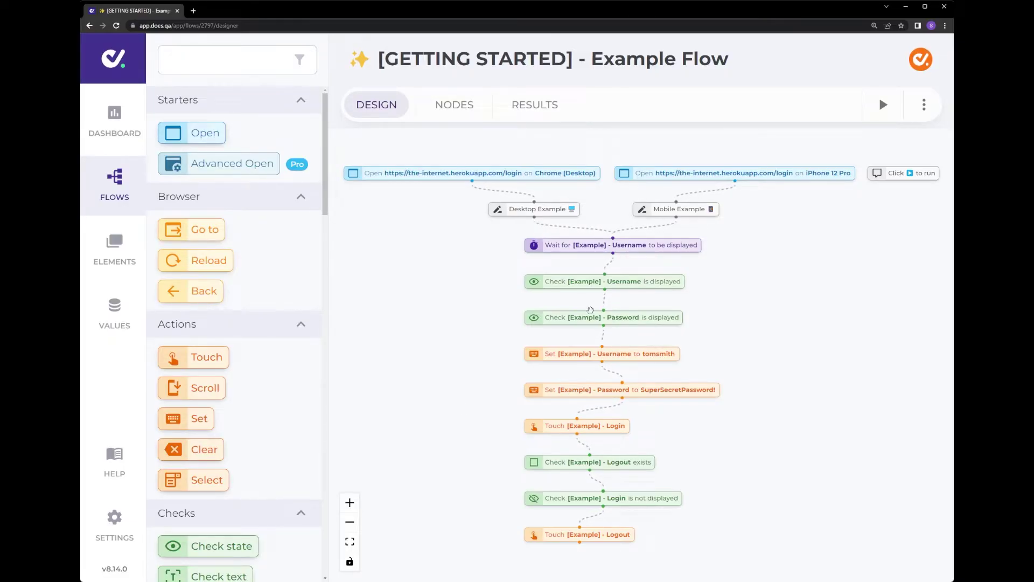
scroll(205, 344, "down", 15)
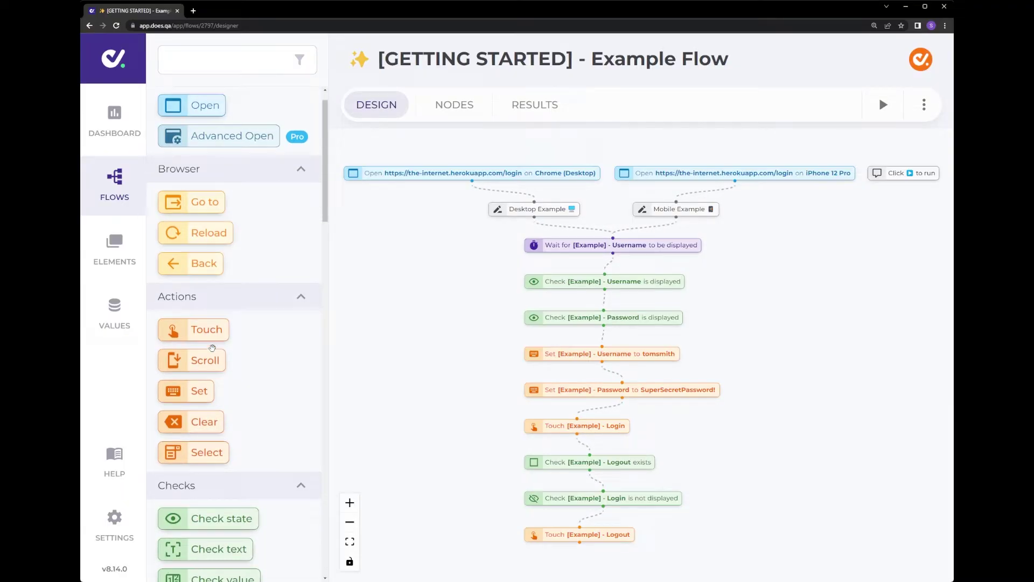
Add an 'Incorrect Password' Name test node linked after the Set Username step.
scroll(204, 344, "down", 5)
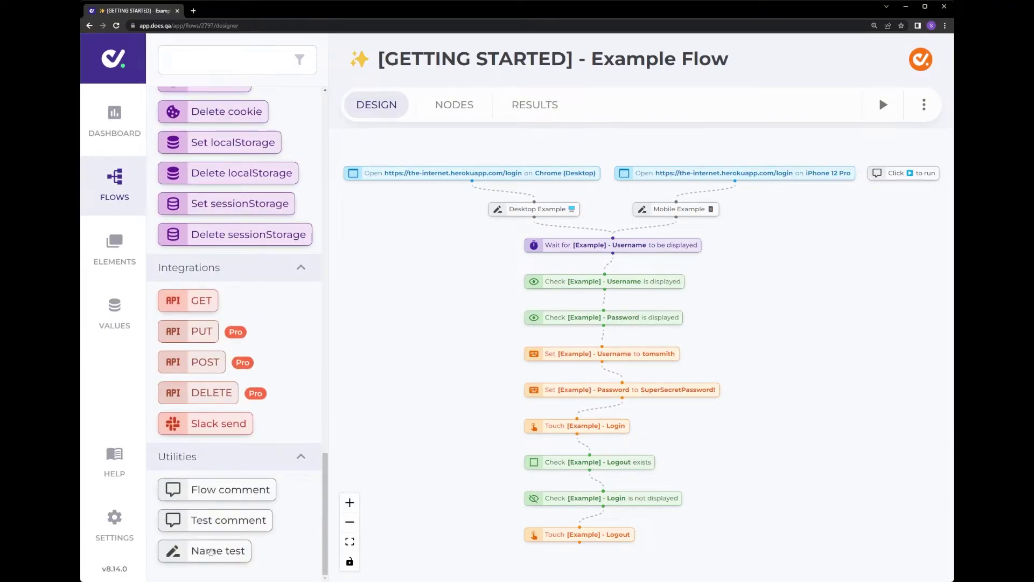
left_click_drag(210, 552, 446, 392)
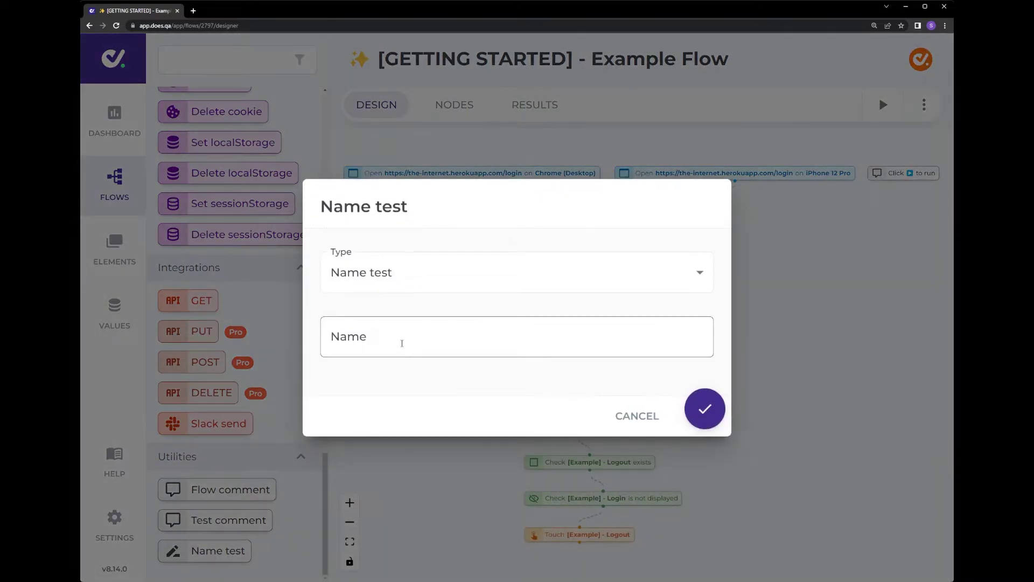
left_click(402, 340)
key("ctrl+v")
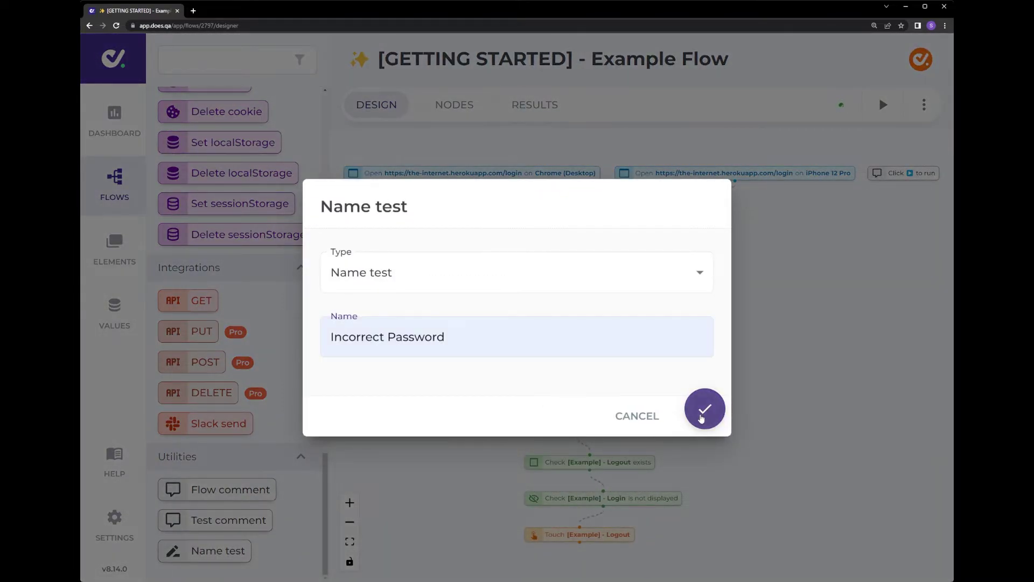
left_click(702, 410)
left_click_drag(498, 389, 471, 389)
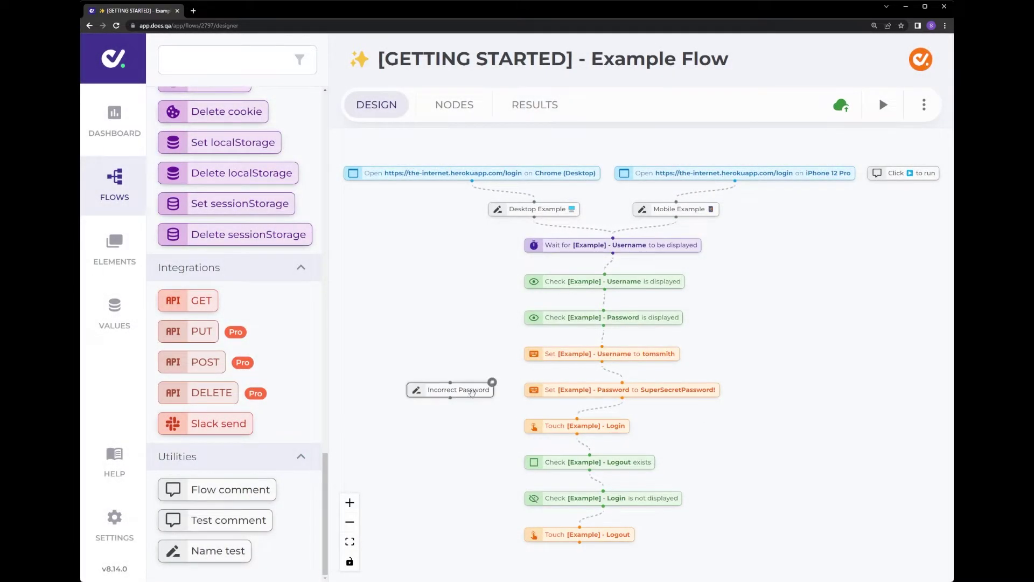
left_click_drag(602, 361, 450, 381)
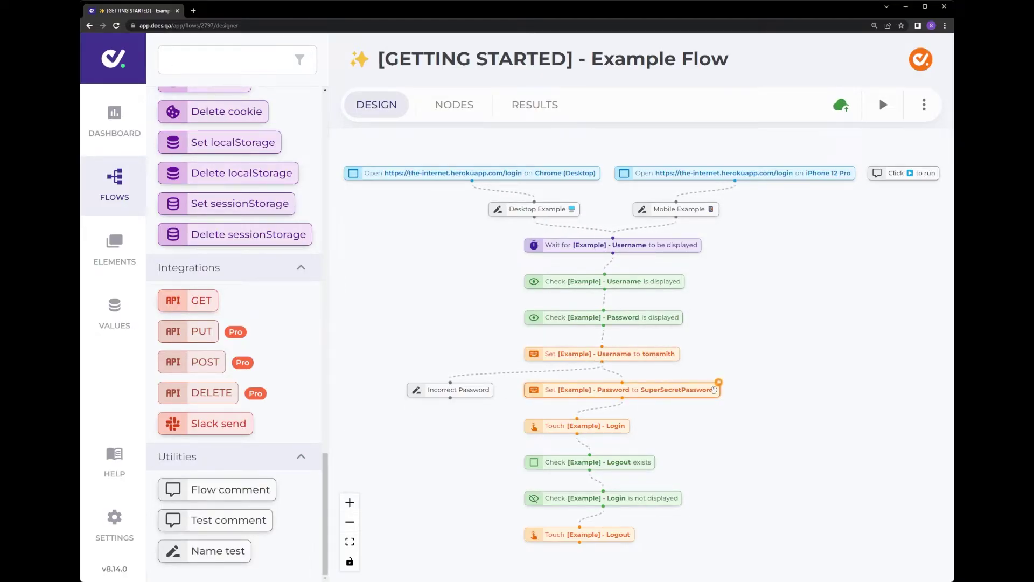
Duplicate Set Password into the new branch, deleting its last character to make it wrong.
mouse_move(719, 384)
left_click_drag(720, 383, 486, 423)
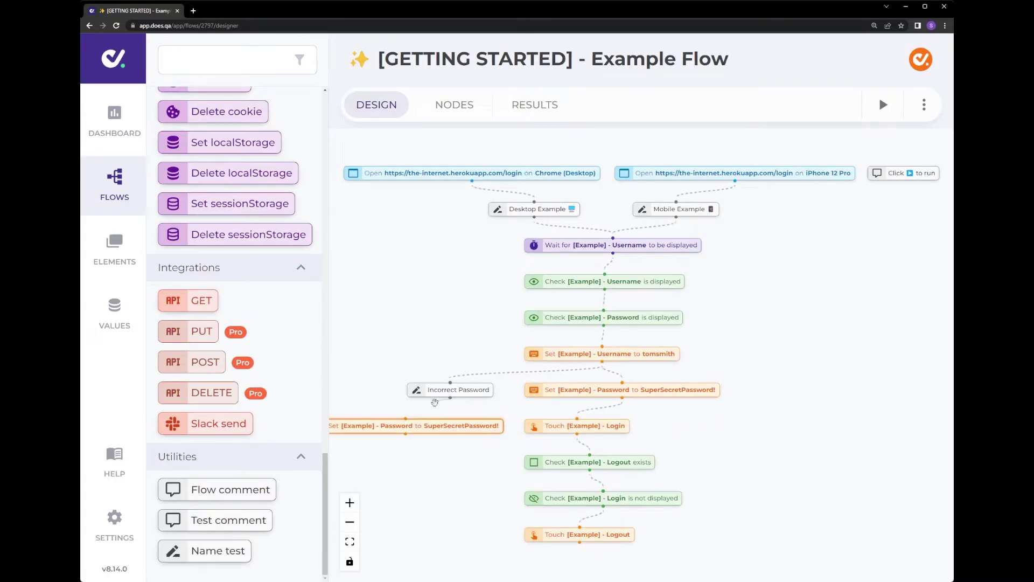
double_click(422, 428)
left_click(470, 371)
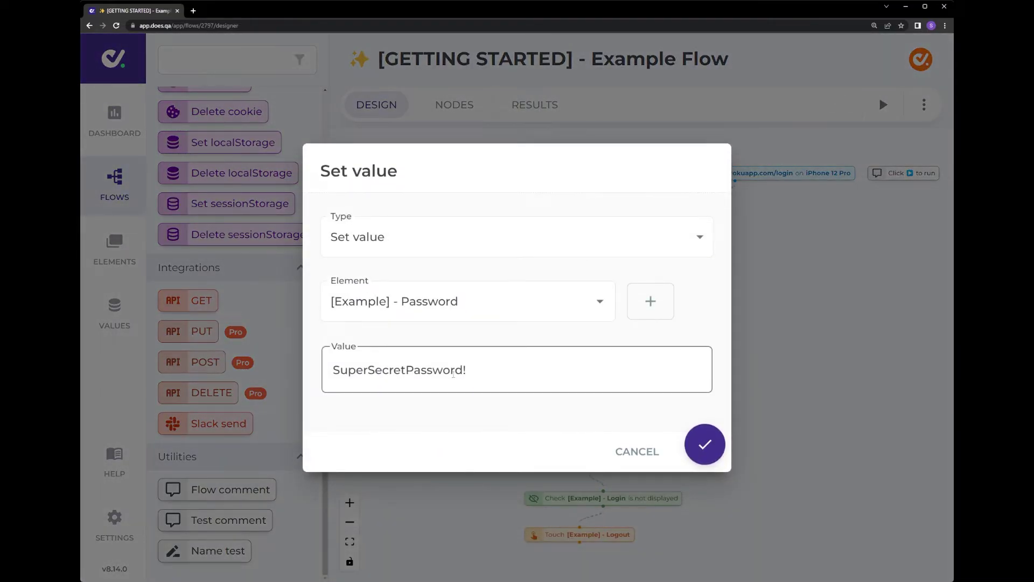
key("BackSpace")
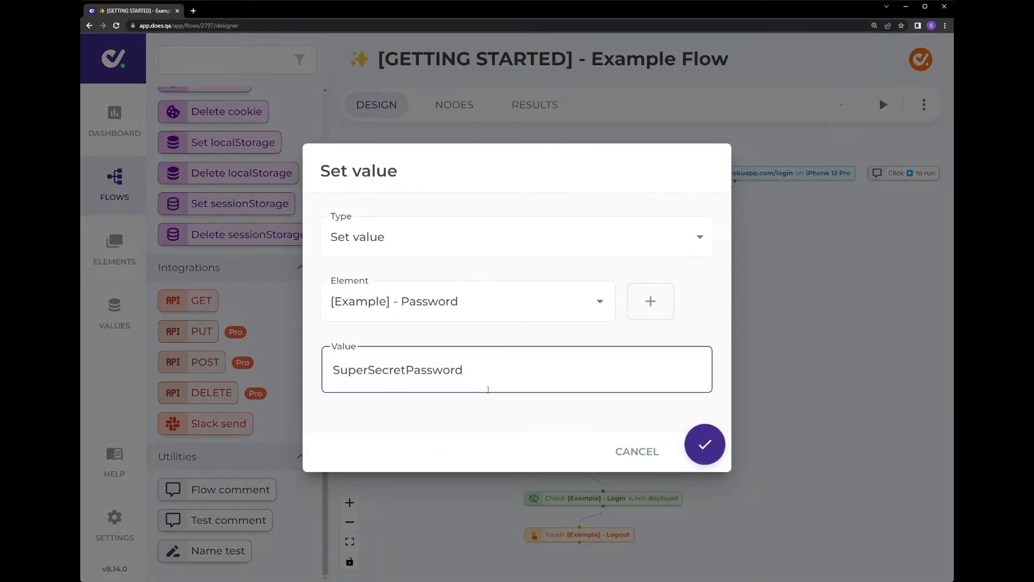
left_click(705, 442)
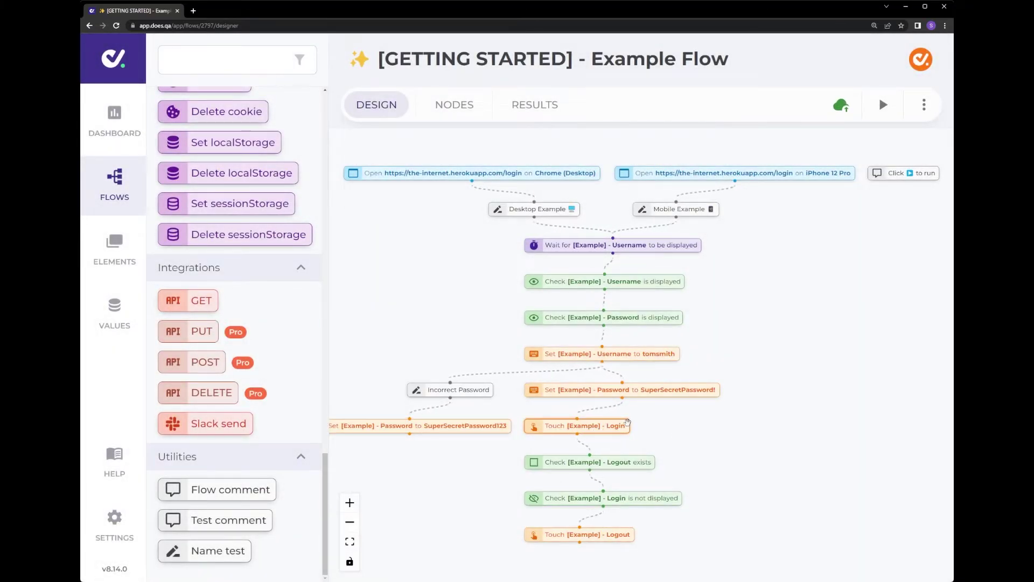
Copy the Touch Login, Logout exists and Login not displayed nodes into the Incorrect Password branch.
left_click_drag(631, 423, 400, 463)
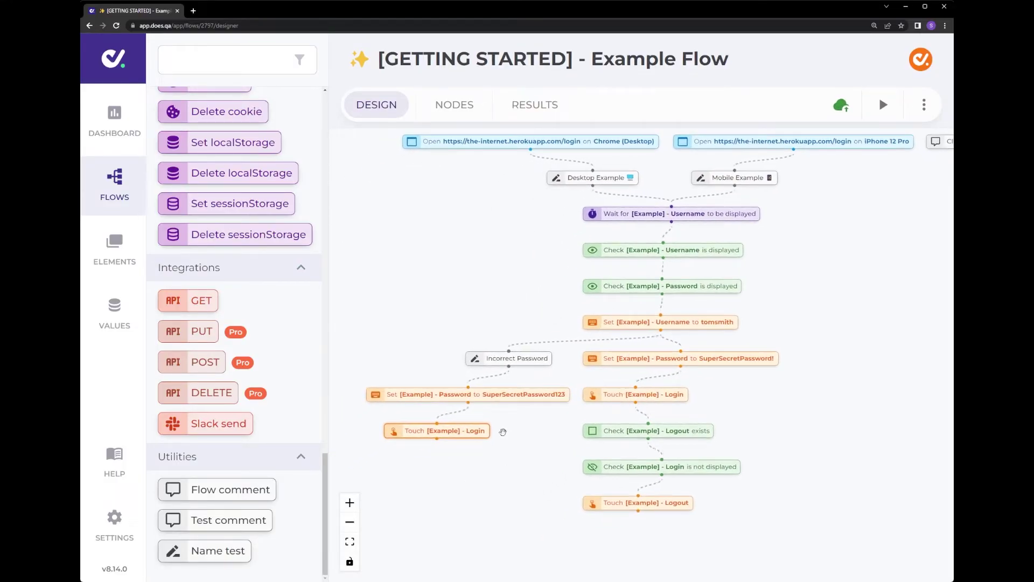
left_click_drag(476, 429, 458, 430)
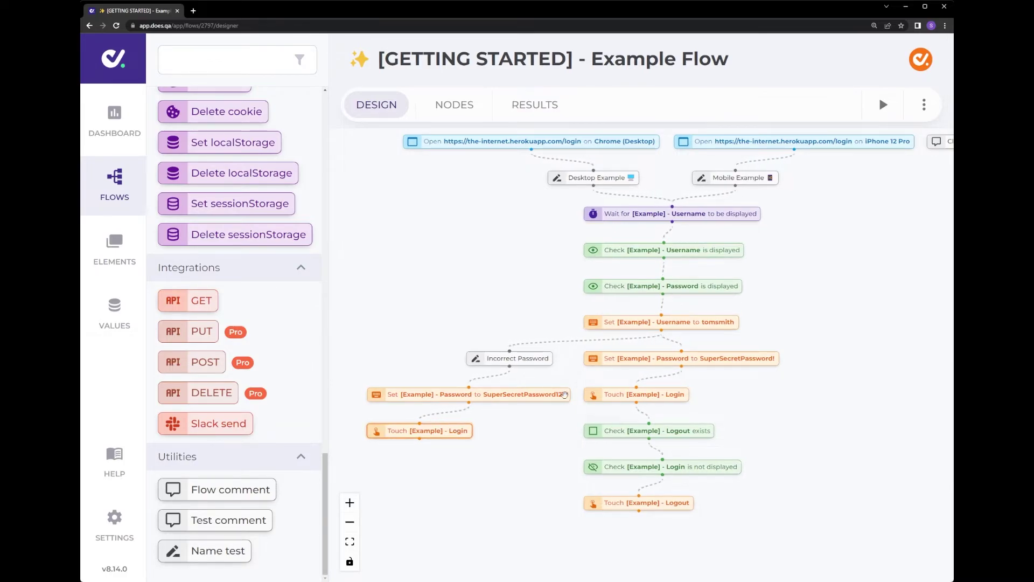
left_click(636, 439)
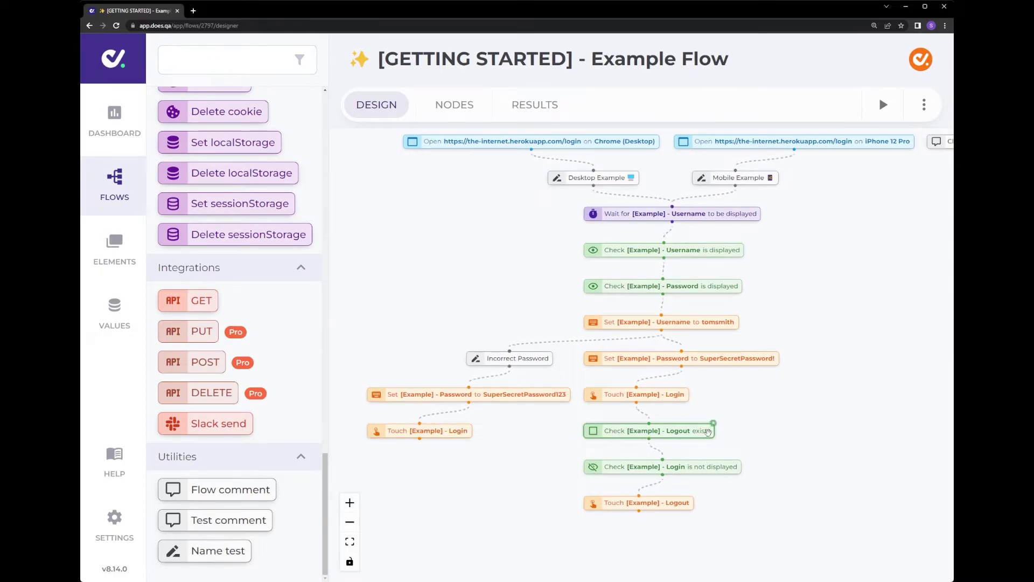
left_click_drag(714, 428, 474, 467)
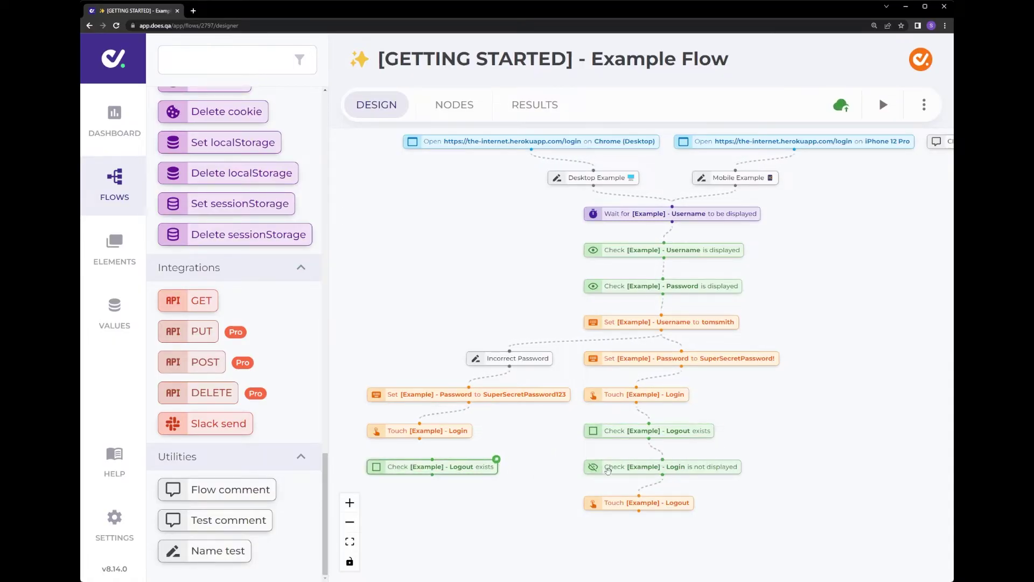
left_click(733, 467)
left_click_drag(741, 460, 524, 495)
Change the copied checks to Logout does not exist and Login is displayed.
double_click(478, 464)
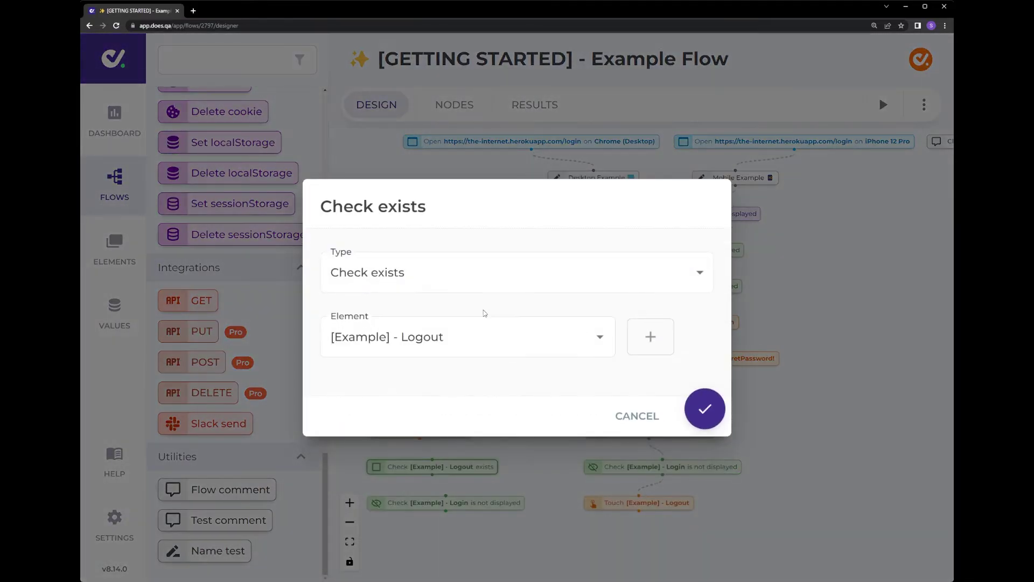
left_click(462, 279)
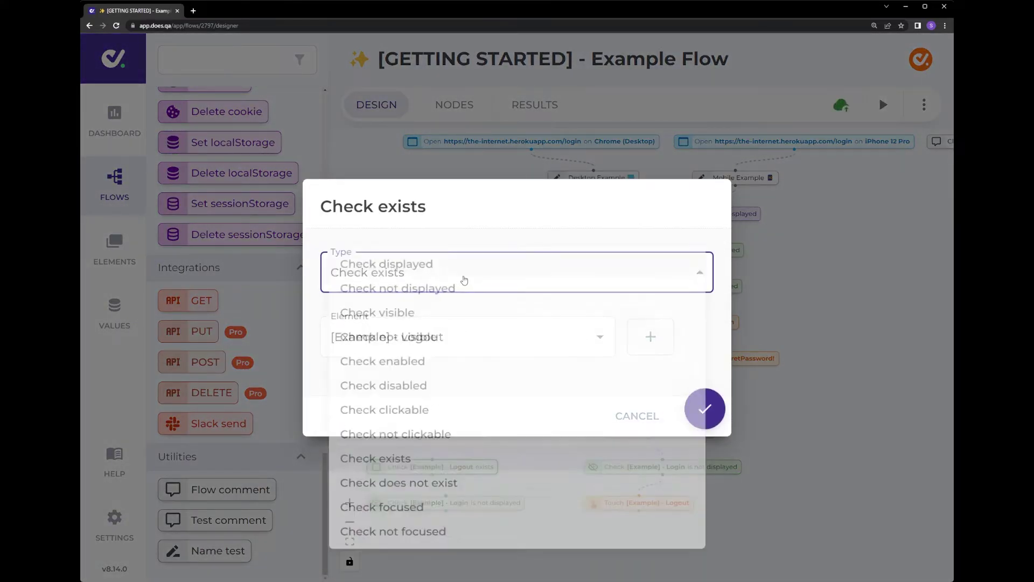
left_click(444, 500)
key("Return")
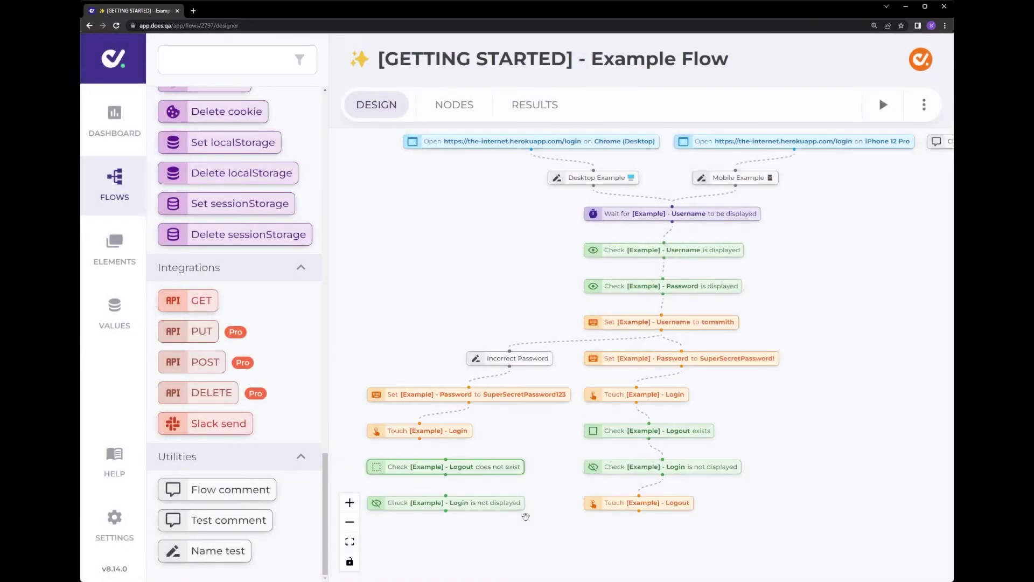
left_click(518, 291)
left_click(508, 261)
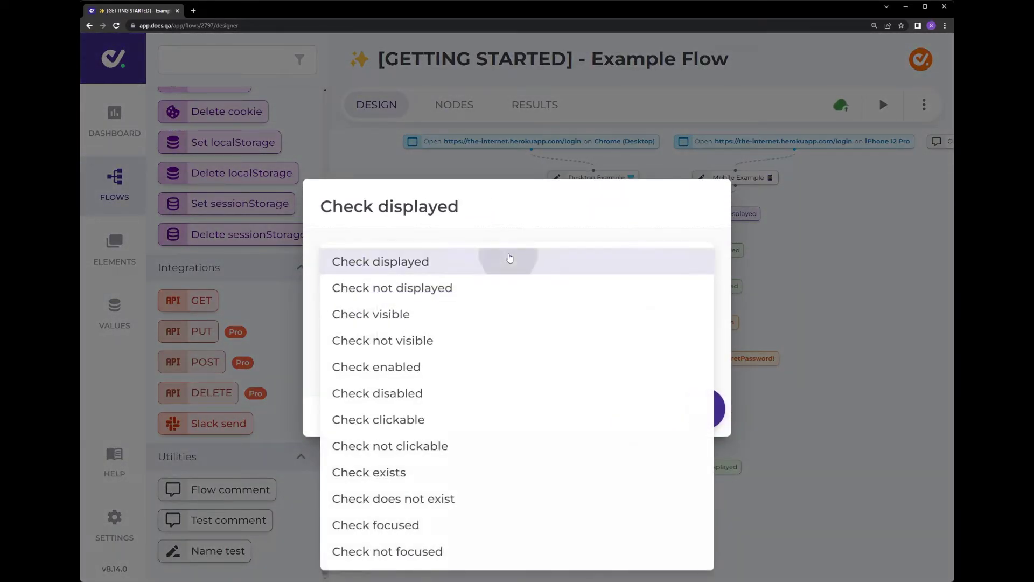
left_click(703, 407)
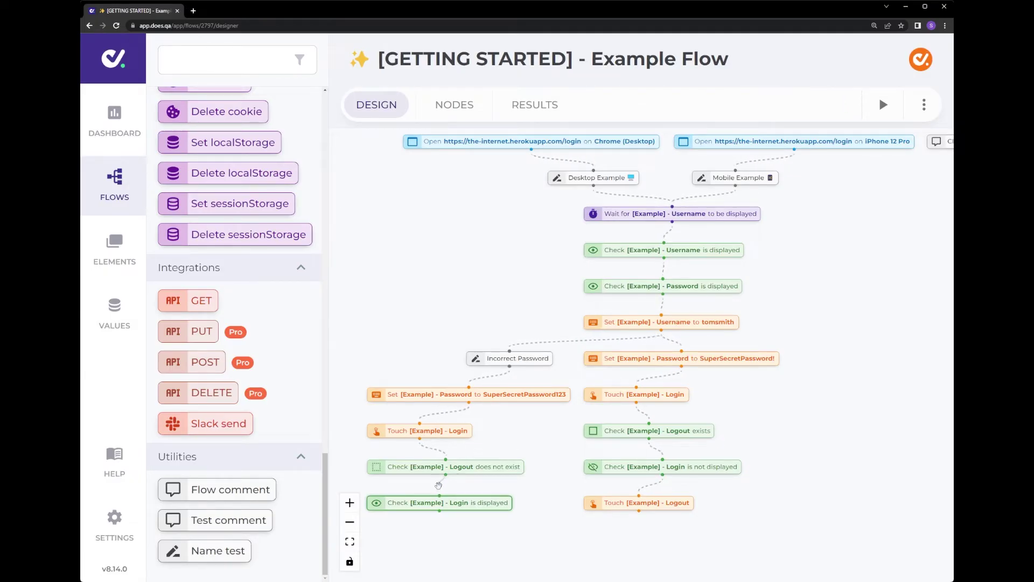
left_click(439, 486)
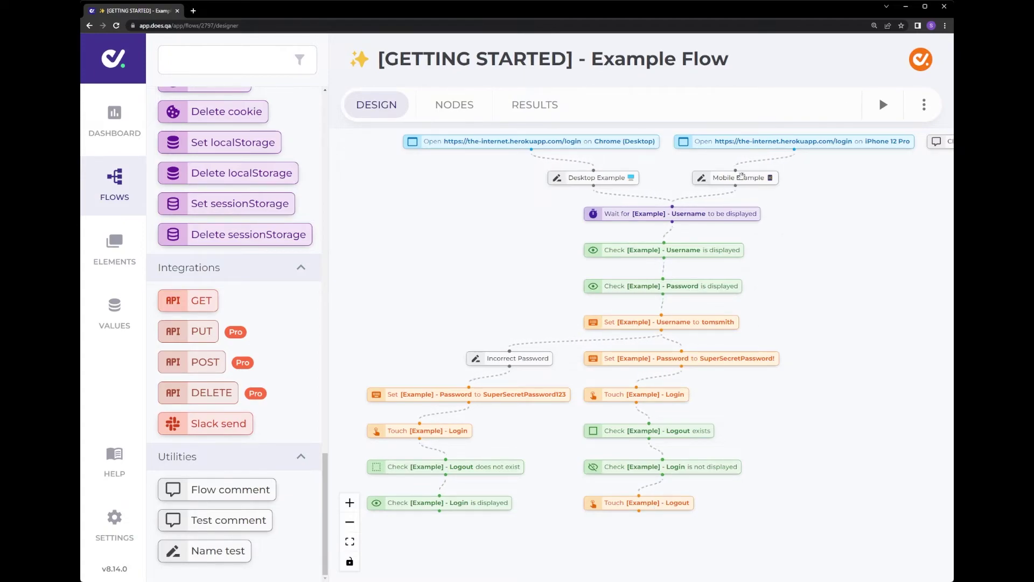
Generate a test preview from the RESULTS tab, producing four test cases.
left_click(531, 106)
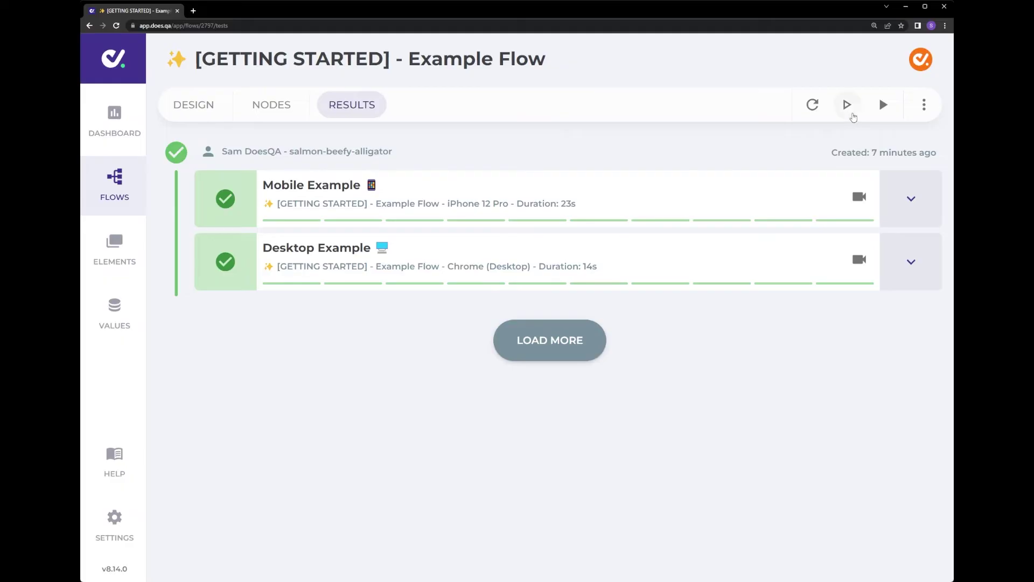
left_click(848, 105)
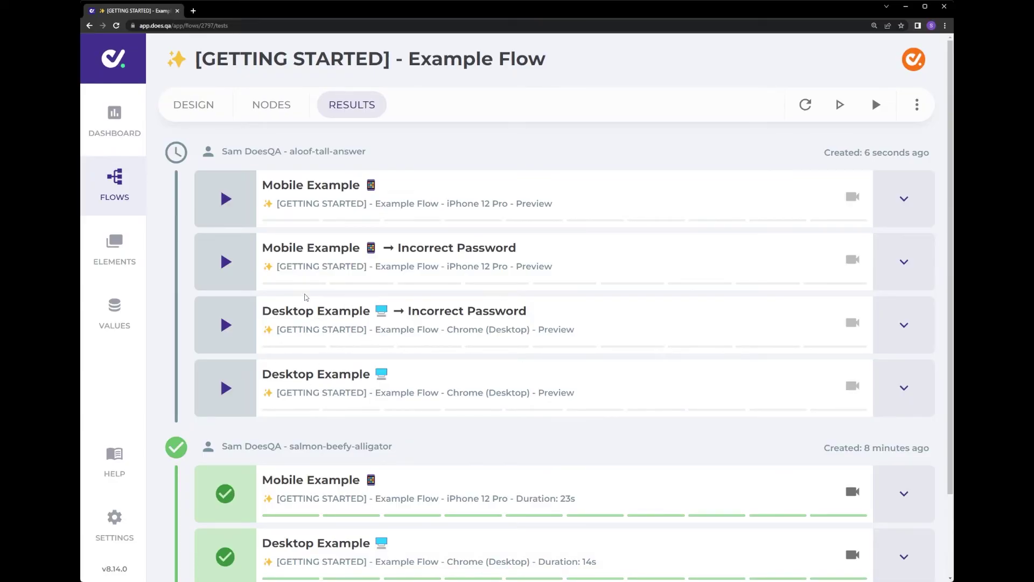
Expand the Mobile Example preview and highlight its password value.
left_click(904, 198)
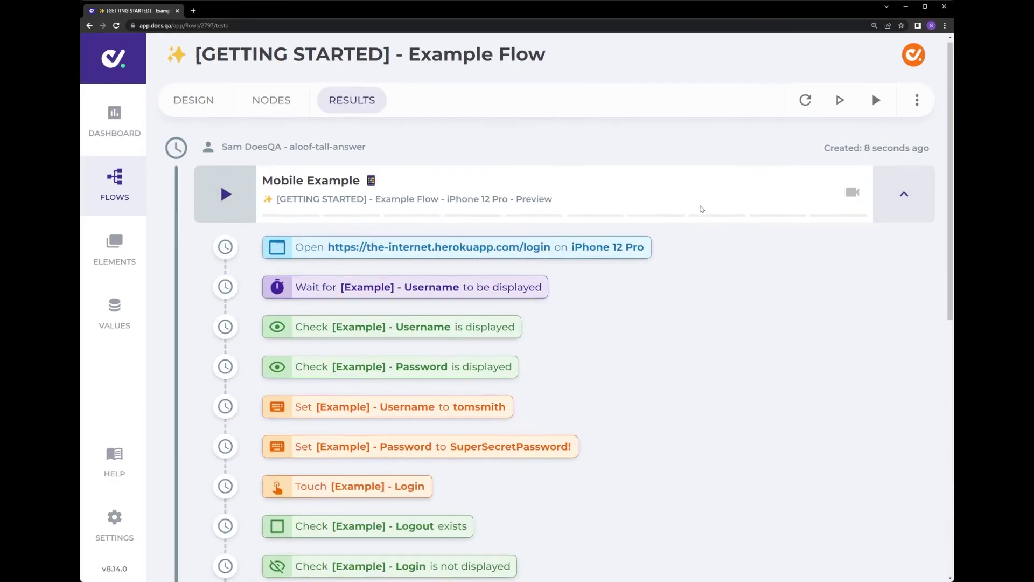
scroll(629, 261, "down", 2)
left_click_drag(453, 368, 572, 368)
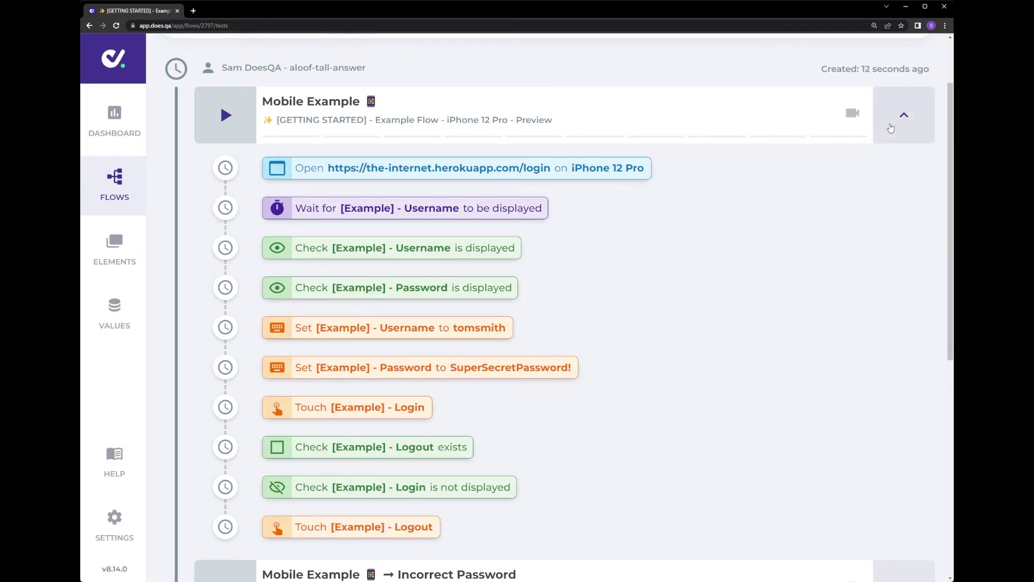
left_click(904, 115)
Compare the Incorrect Password variant's altered password, then return to the design canvas.
left_click(910, 171)
scroll(647, 258, "down", 2)
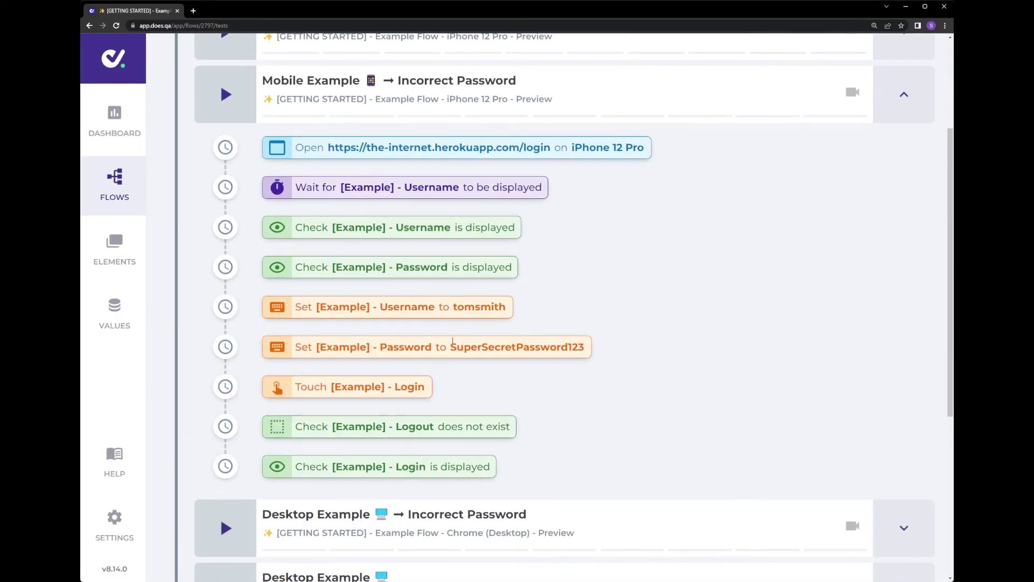
left_click_drag(451, 347, 583, 343)
left_click(603, 317)
left_click(904, 94)
scroll(609, 213, "up", 3)
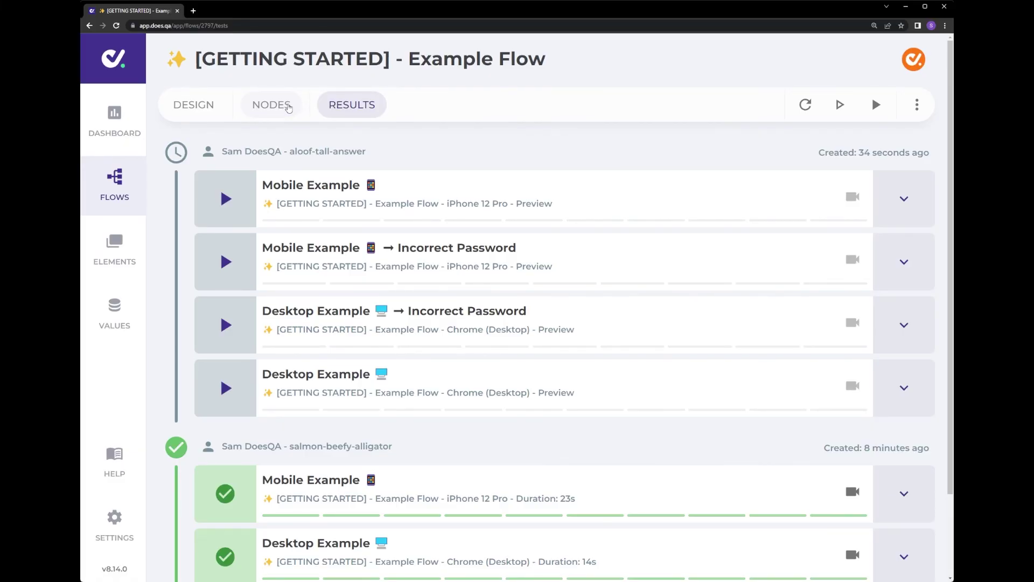
left_click(218, 106)
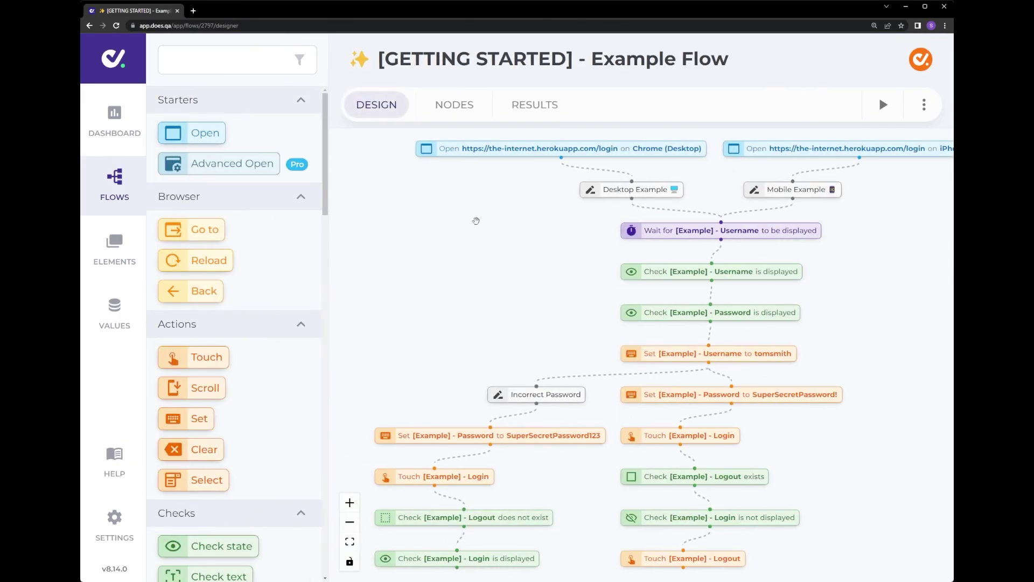